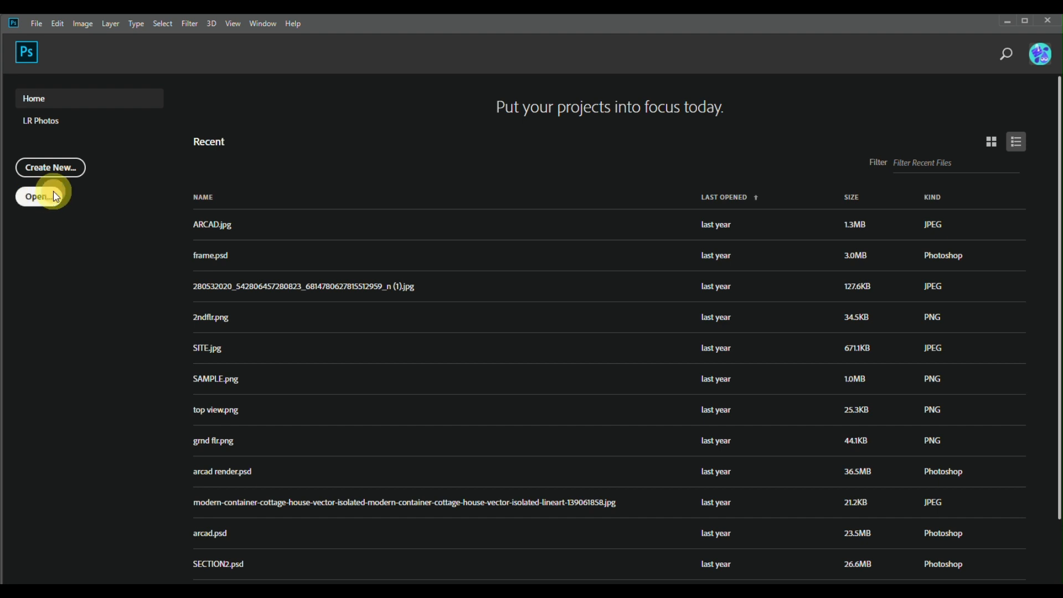
Step: Open the image DreamShaper_v5_A_romantic_minimalist_watercolor_style_leaf_and_1 from the Downloads folder
{"action": "left_click", "coordinate": [56, 197]}
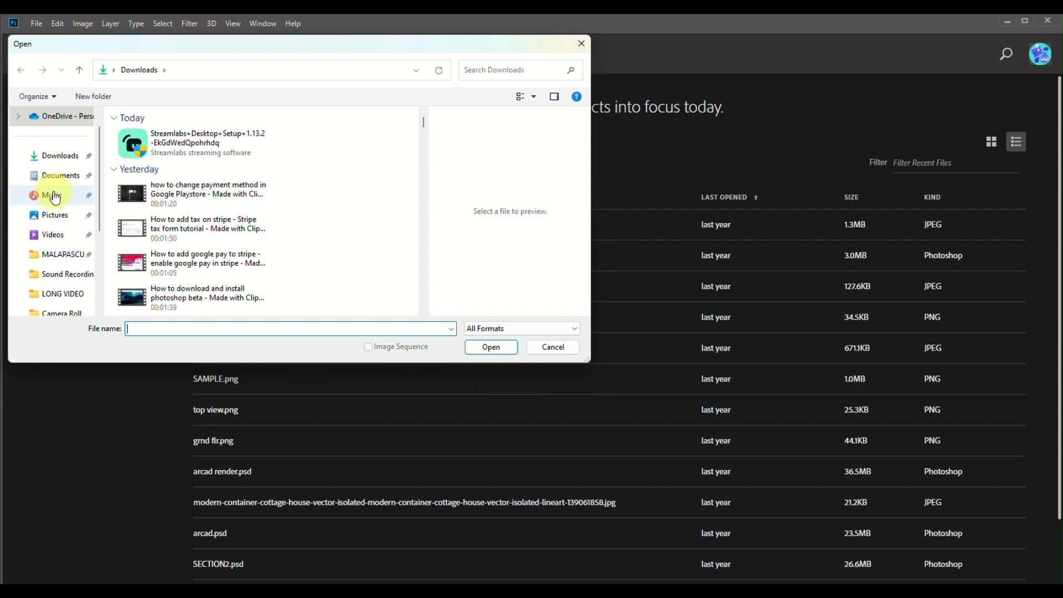
{"action": "scroll", "coordinate": [280, 209], "scroll_direction": "down", "scroll_amount": 10}
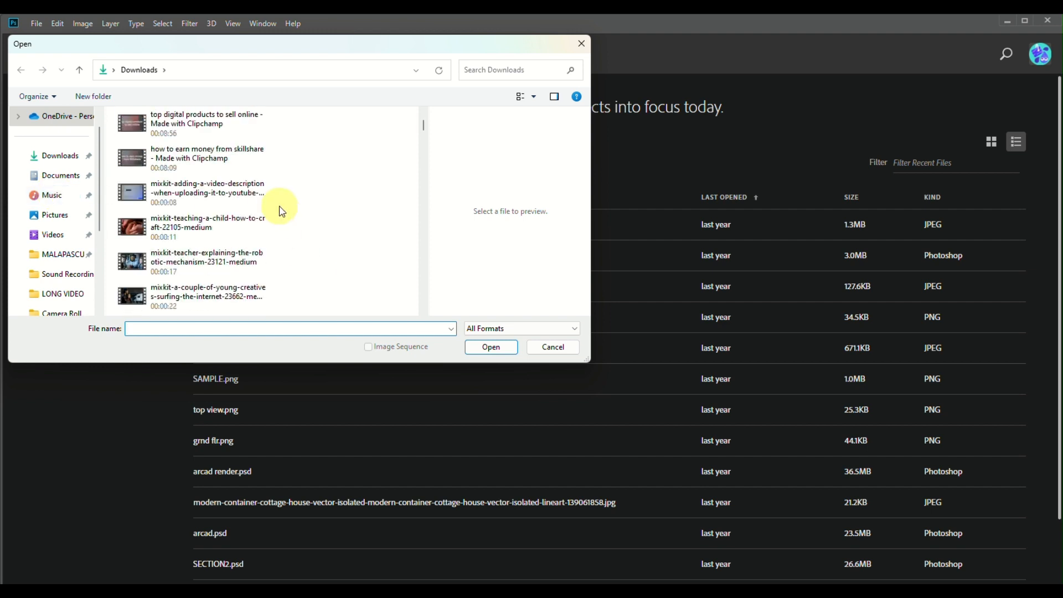
{"action": "scroll", "coordinate": [280, 208], "scroll_direction": "down", "scroll_amount": 3}
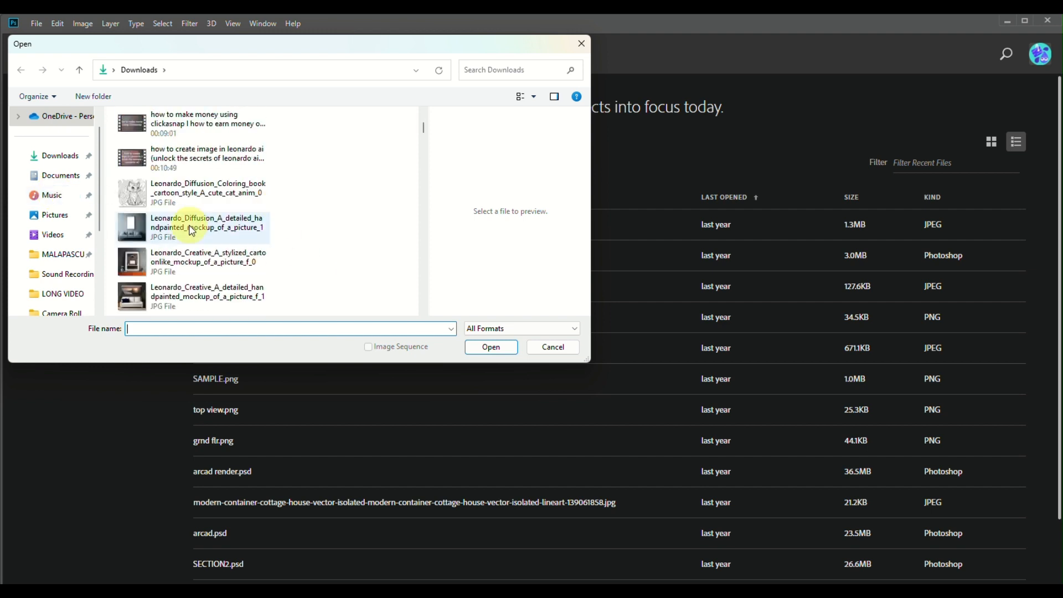
{"action": "scroll", "coordinate": [166, 296], "scroll_direction": "down", "scroll_amount": 5}
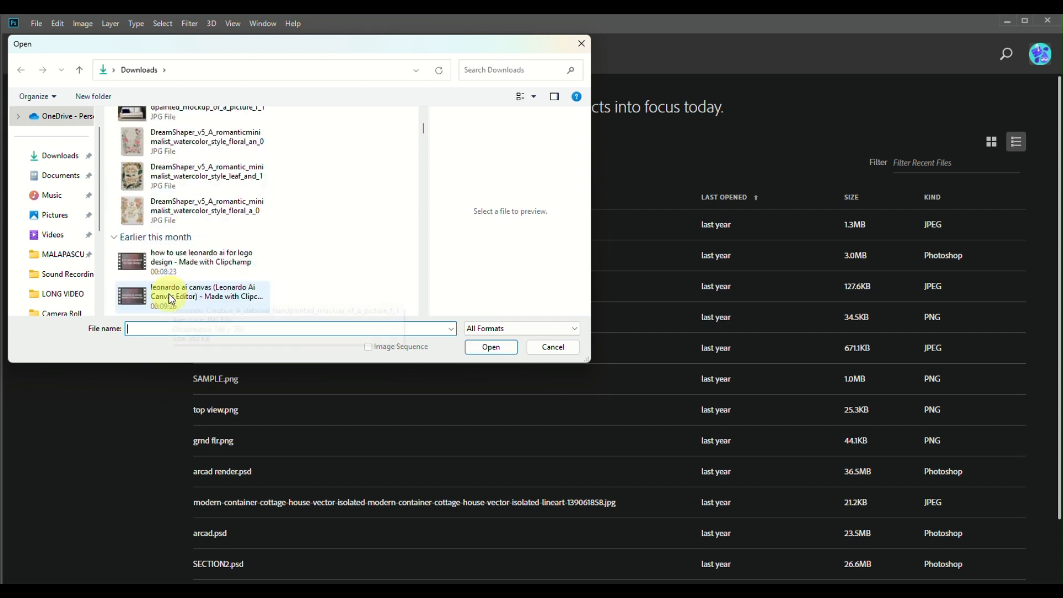
{"action": "scroll", "coordinate": [165, 198], "scroll_direction": "down", "scroll_amount": 3}
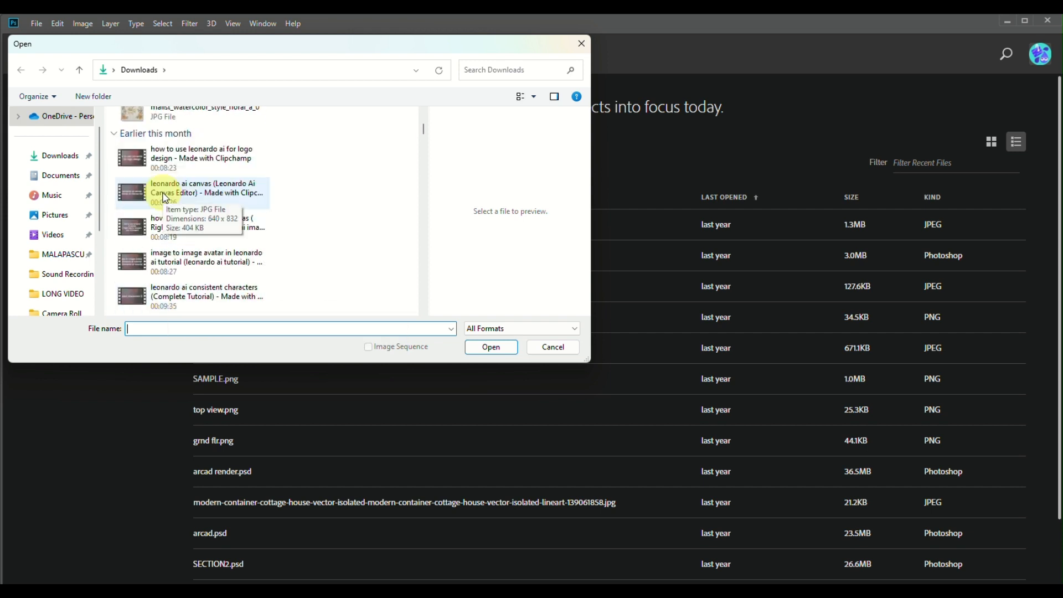
{"action": "scroll", "coordinate": [166, 199], "scroll_direction": "up", "scroll_amount": 2}
{"action": "left_click", "coordinate": [175, 164]}
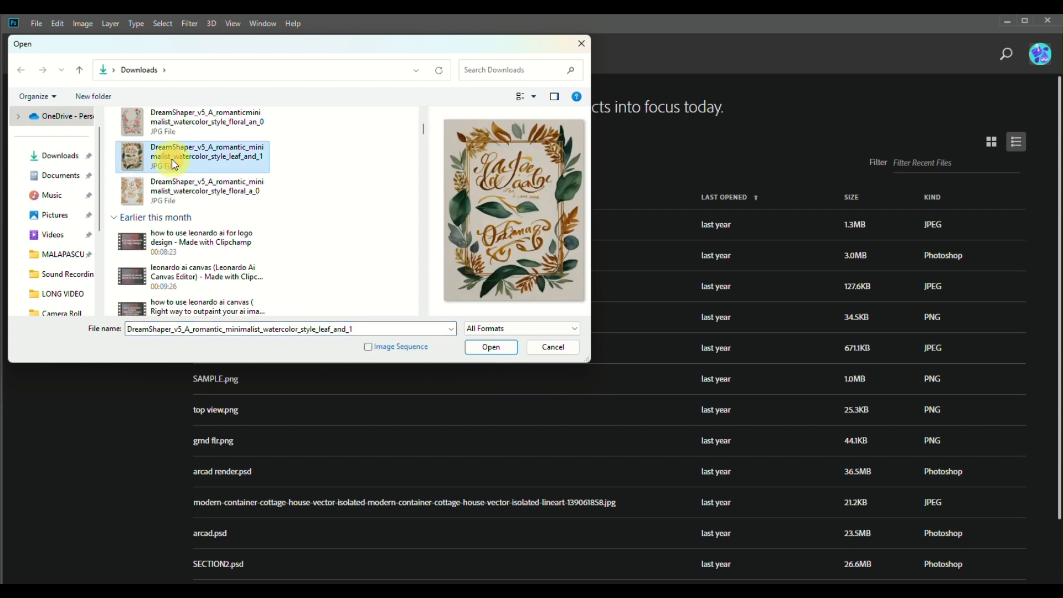
{"action": "left_click", "coordinate": [503, 347]}
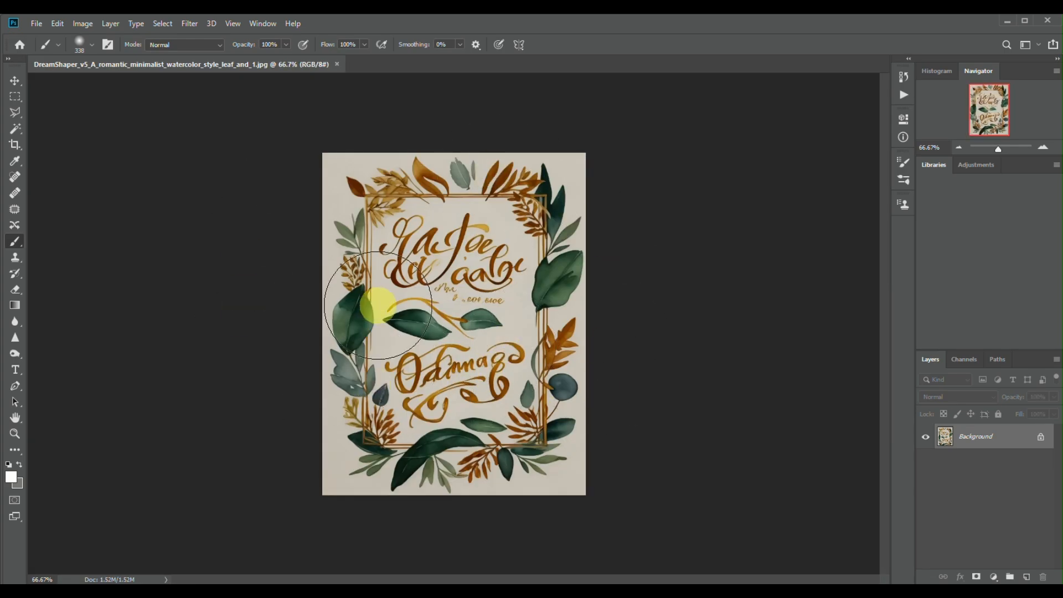
Step: Open the Unsplash JPG of the woman in front of a white sheet from Downloads as a second document
{"action": "left_click", "coordinate": [38, 26]}
{"action": "mouse_move", "coordinate": [61, 25]}
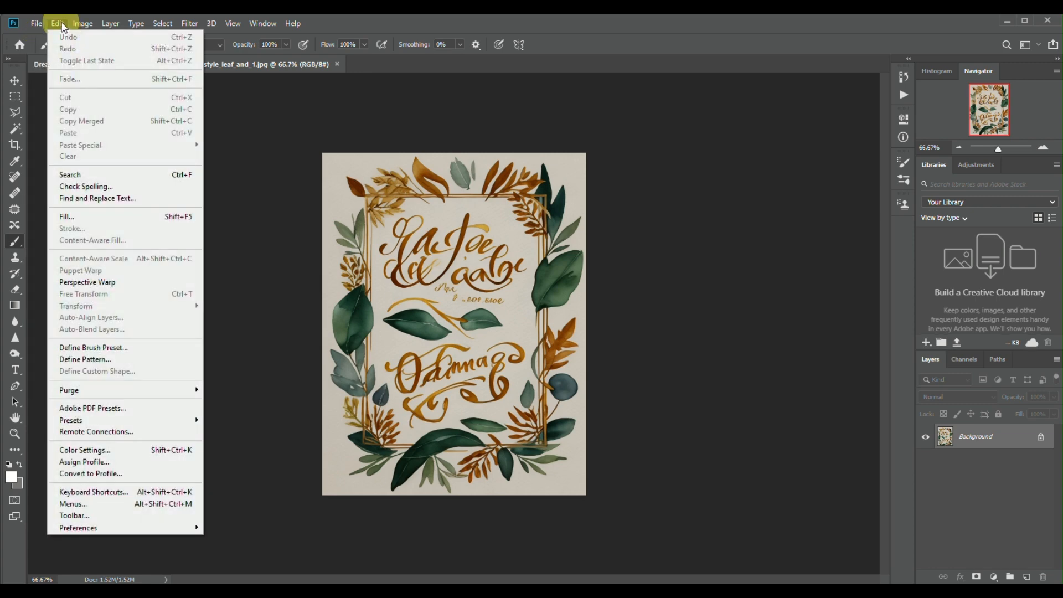
{"action": "mouse_move", "coordinate": [29, 23]}
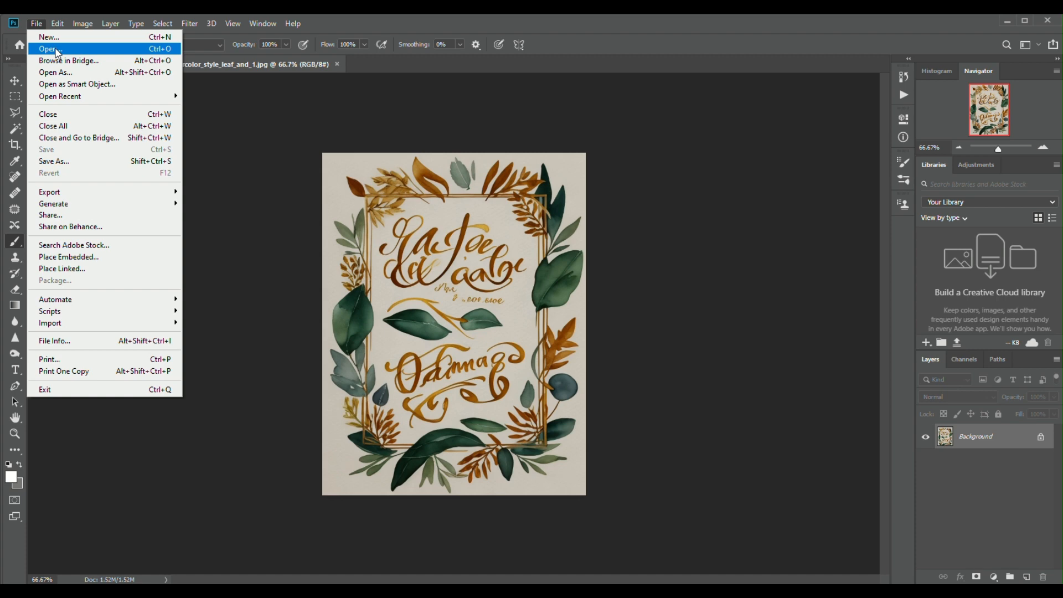
{"action": "left_click", "coordinate": [56, 50]}
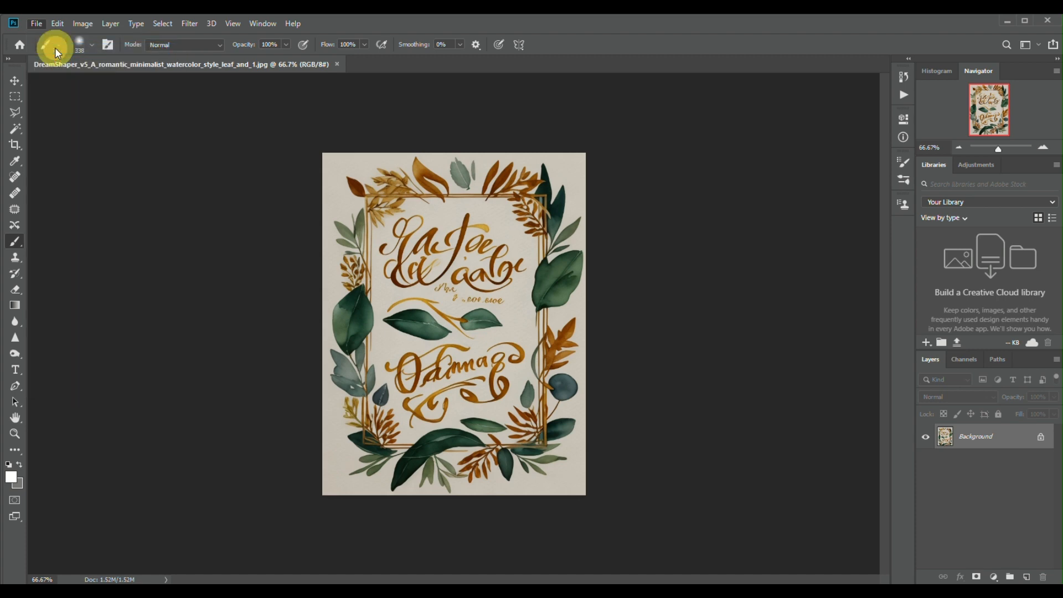
{"action": "scroll", "coordinate": [237, 197], "scroll_direction": "down", "scroll_amount": 10}
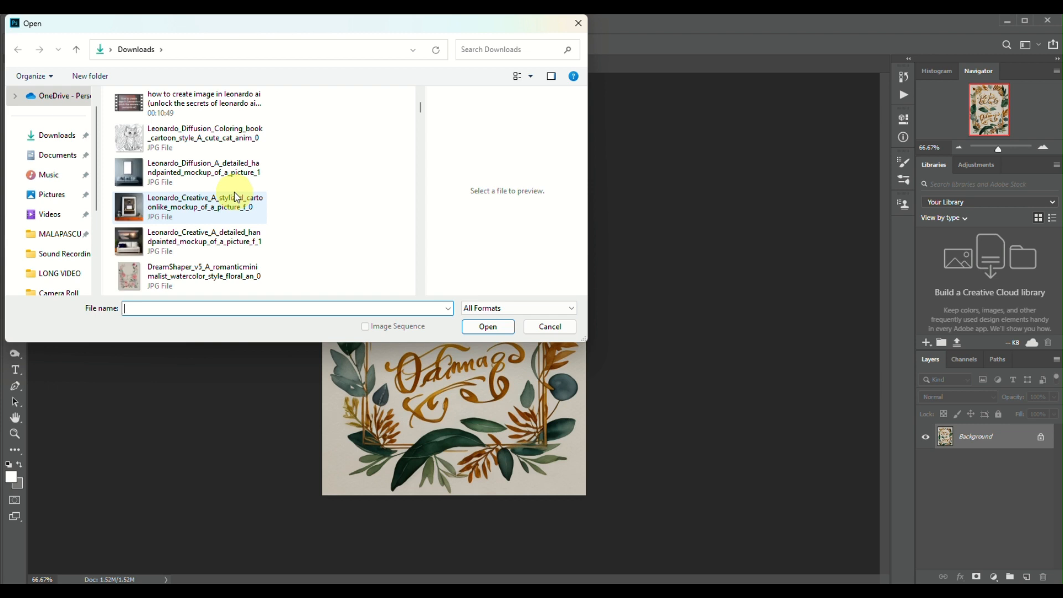
{"action": "scroll", "coordinate": [237, 197], "scroll_direction": "down", "scroll_amount": 8}
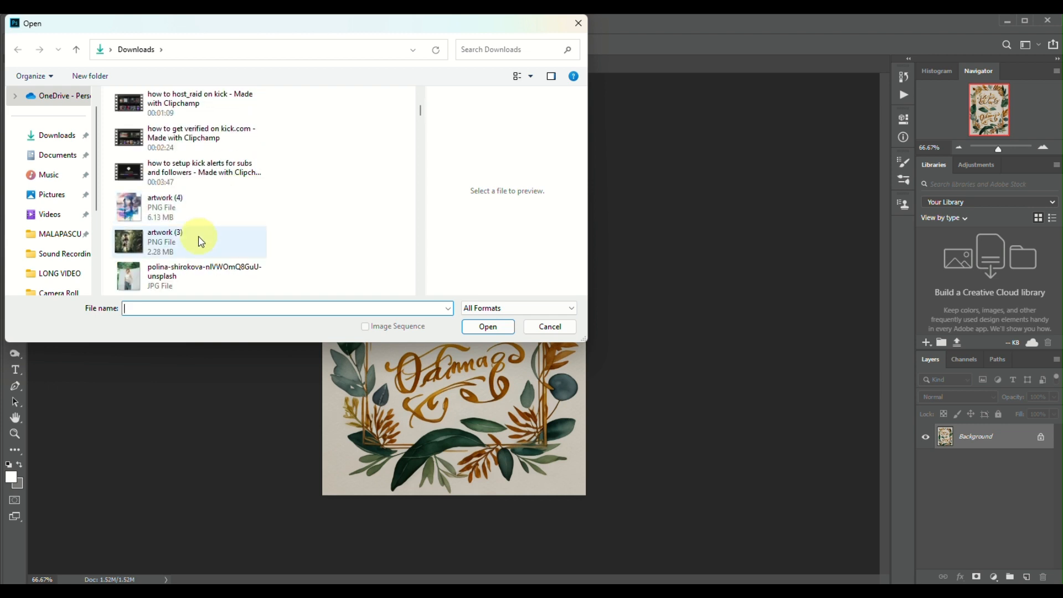
{"action": "scroll", "coordinate": [201, 240], "scroll_direction": "down", "scroll_amount": 3}
{"action": "scroll", "coordinate": [201, 241], "scroll_direction": "up", "scroll_amount": 2}
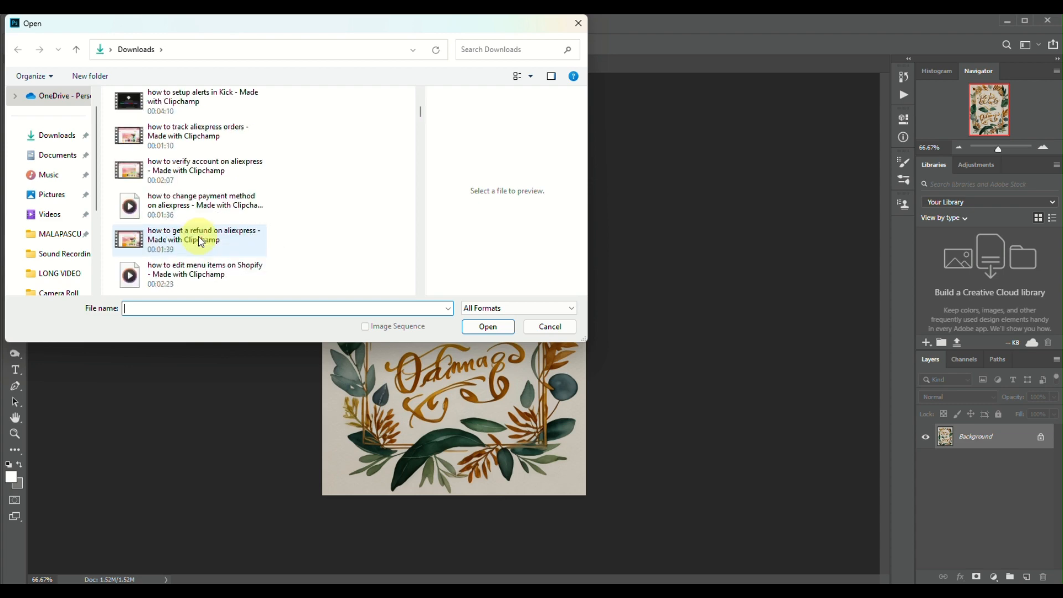
{"action": "left_click", "coordinate": [200, 171]}
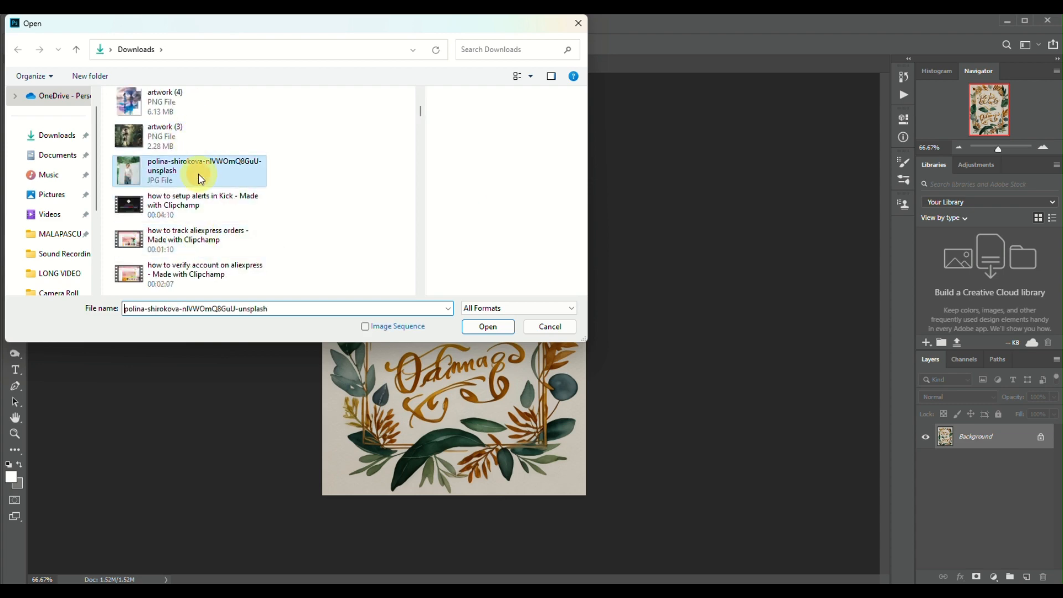
{"action": "left_click", "coordinate": [488, 327]}
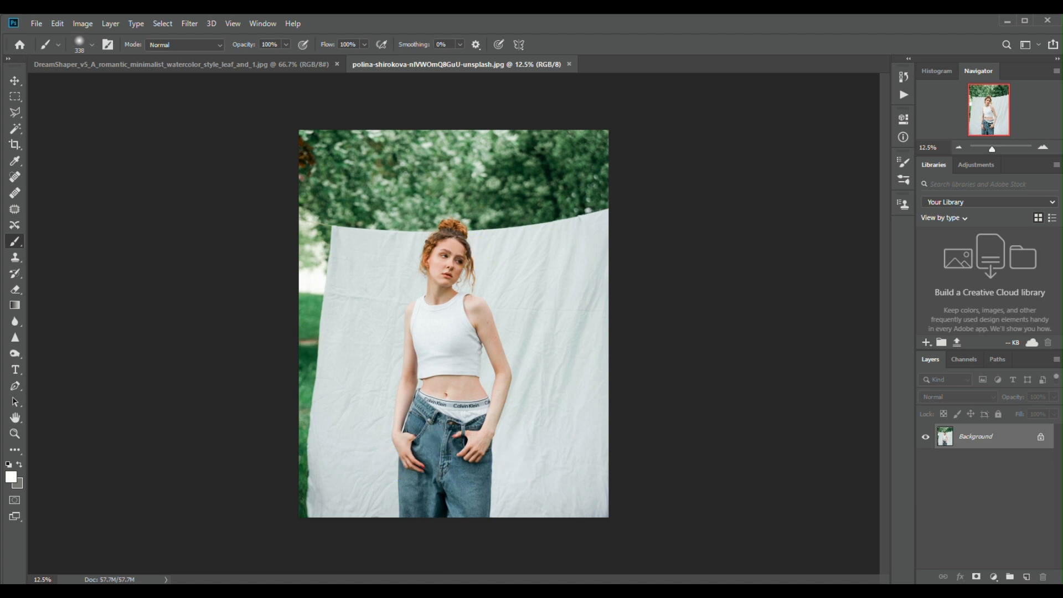
{"action": "left_click", "coordinate": [490, 578]}
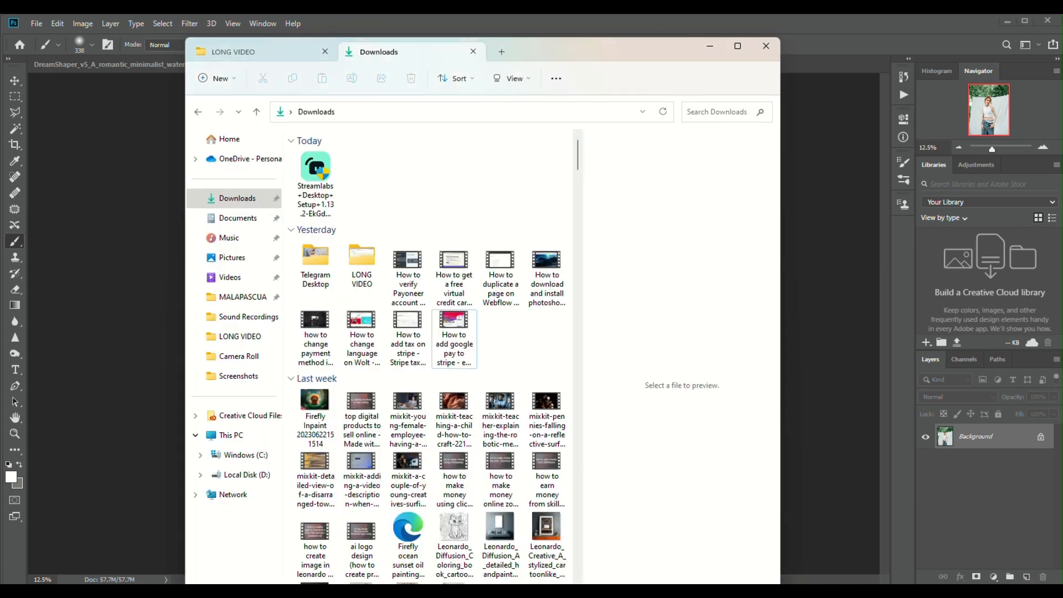
{"action": "scroll", "coordinate": [407, 403], "scroll_direction": "down", "scroll_amount": 2}
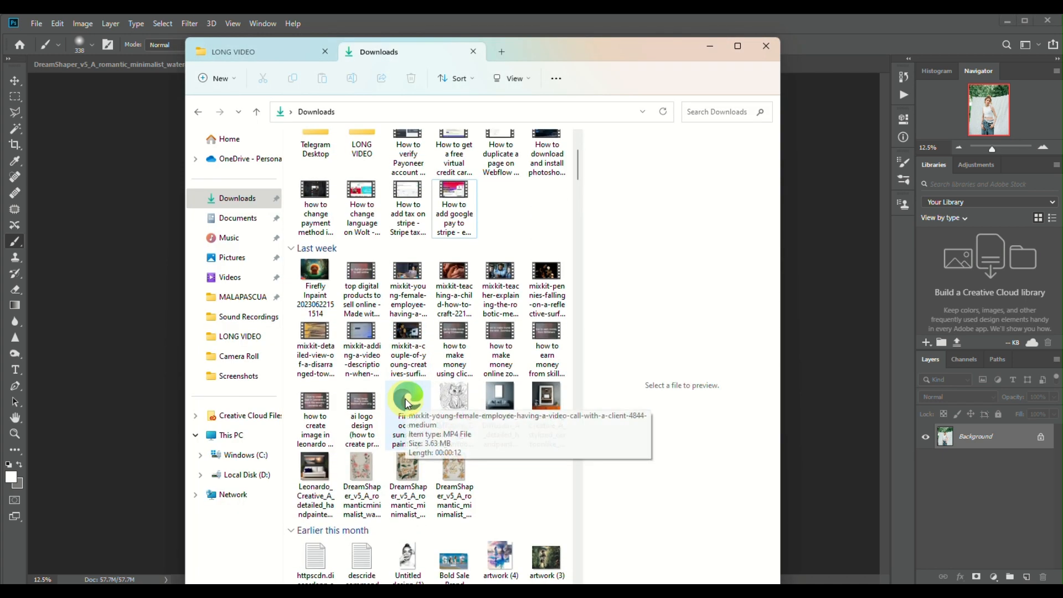
{"action": "left_click_drag", "start_coordinate": [321, 287], "coordinate": [822, 372]}
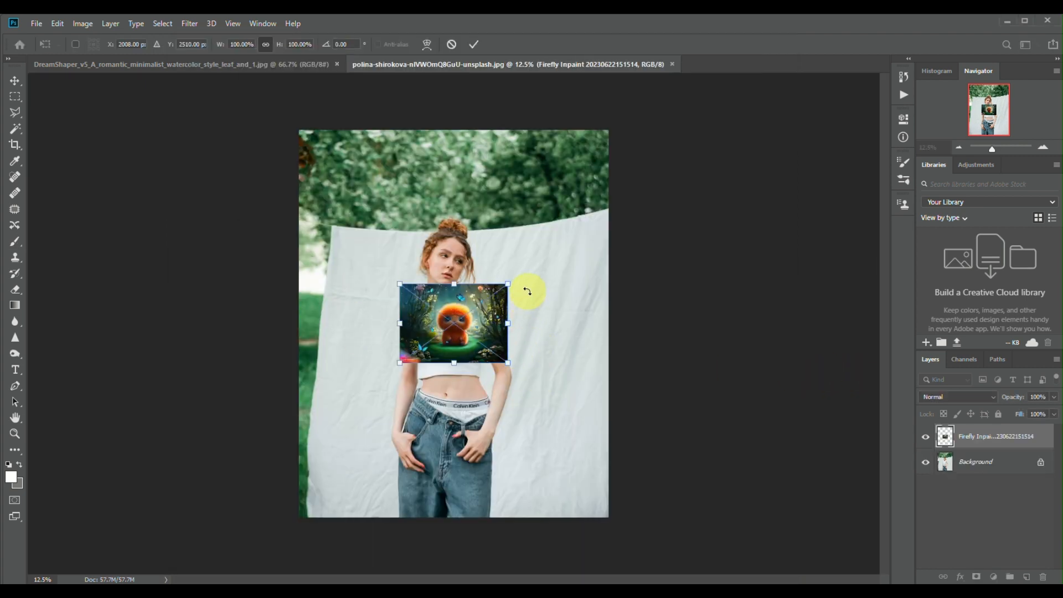
{"action": "left_click_drag", "start_coordinate": [508, 283], "coordinate": [463, 403]}
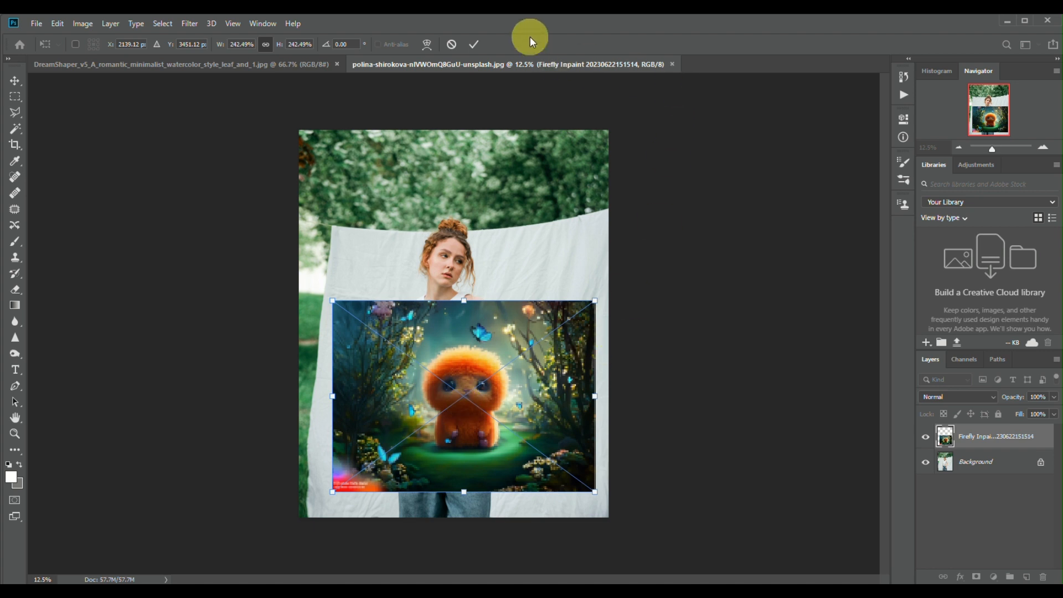
{"action": "left_click", "coordinate": [475, 45]}
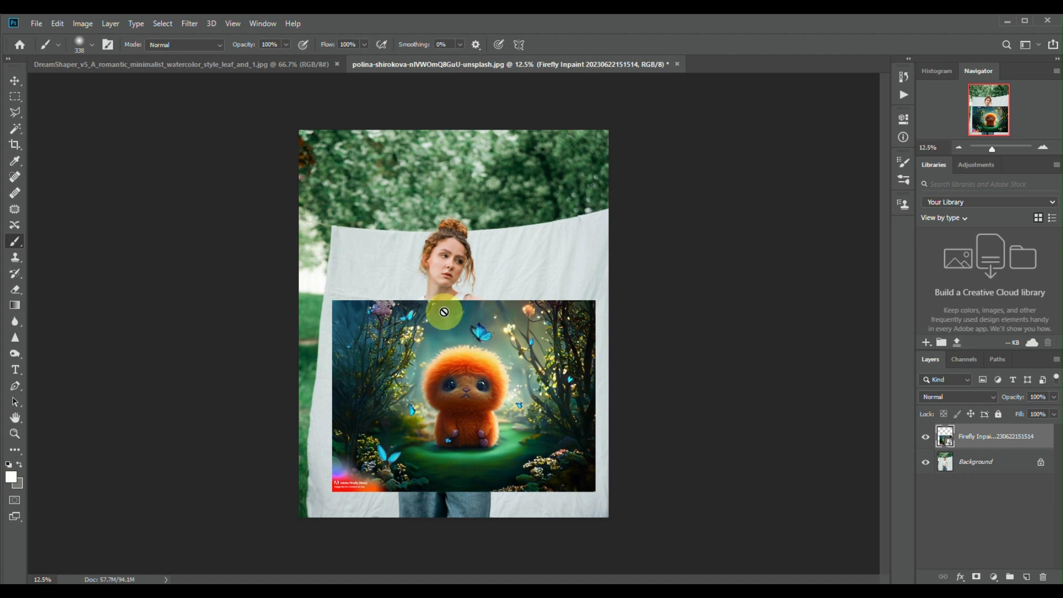
Step: Select the entire leaf-framed artwork in its own document and copy it into the portrait document with the Move tool
{"action": "left_click", "coordinate": [288, 66]}
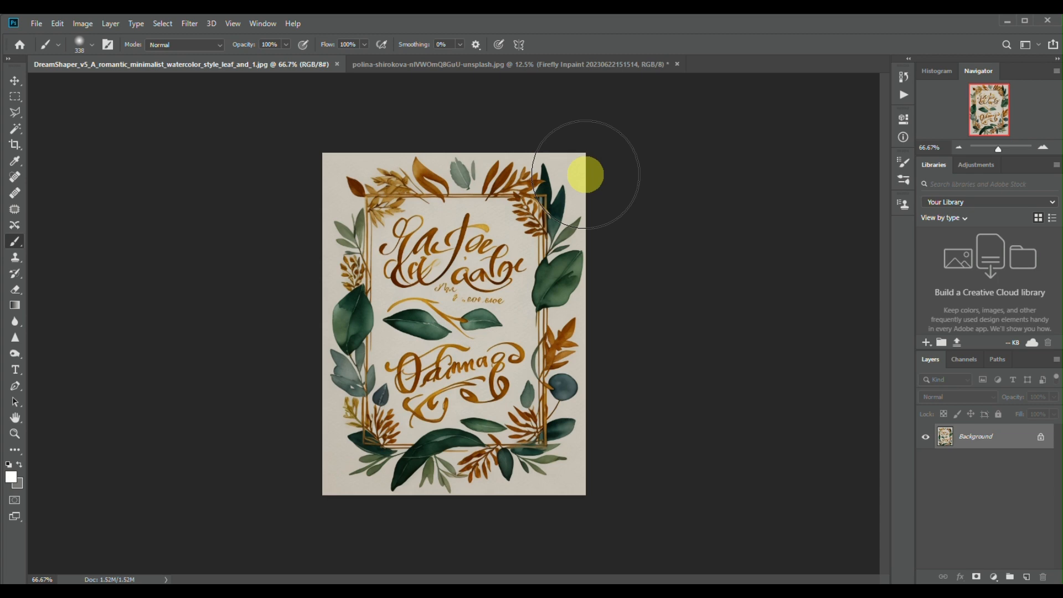
{"action": "left_click", "coordinate": [500, 68]}
{"action": "left_click", "coordinate": [318, 65]}
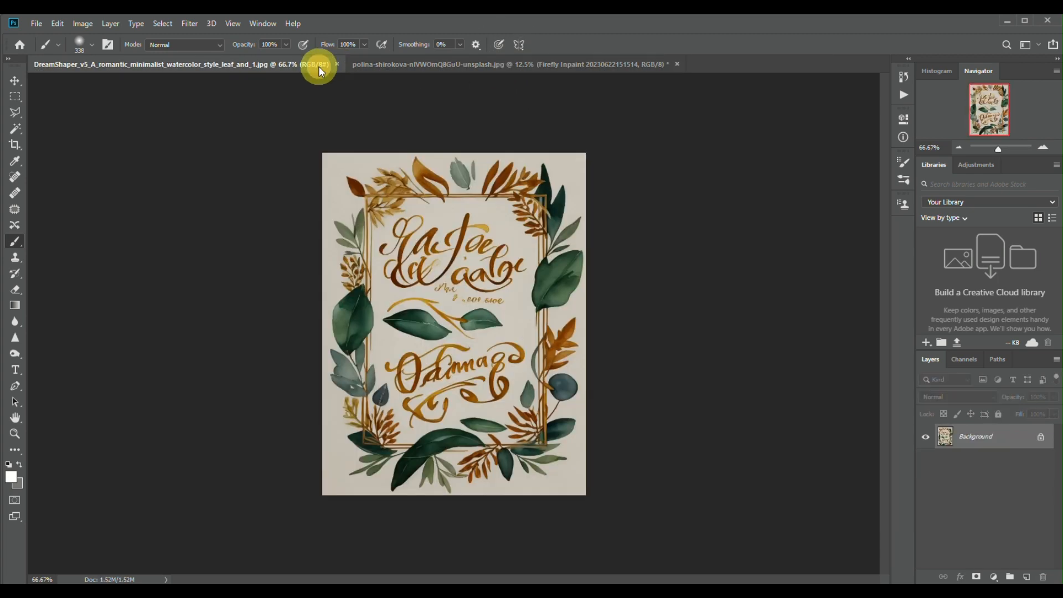
{"action": "left_click", "coordinate": [166, 24]}
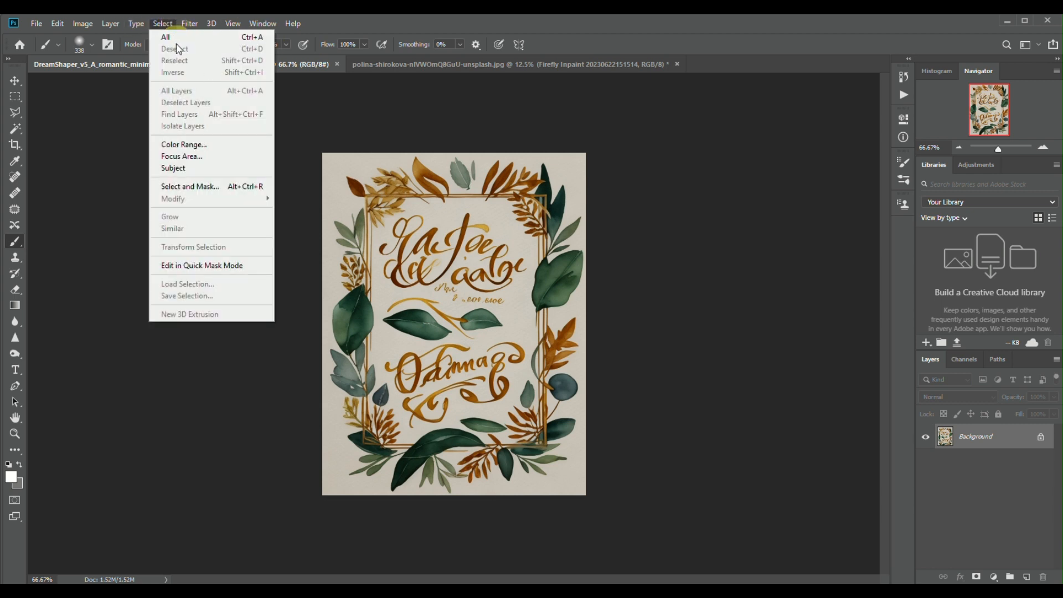
{"action": "left_click", "coordinate": [166, 36]}
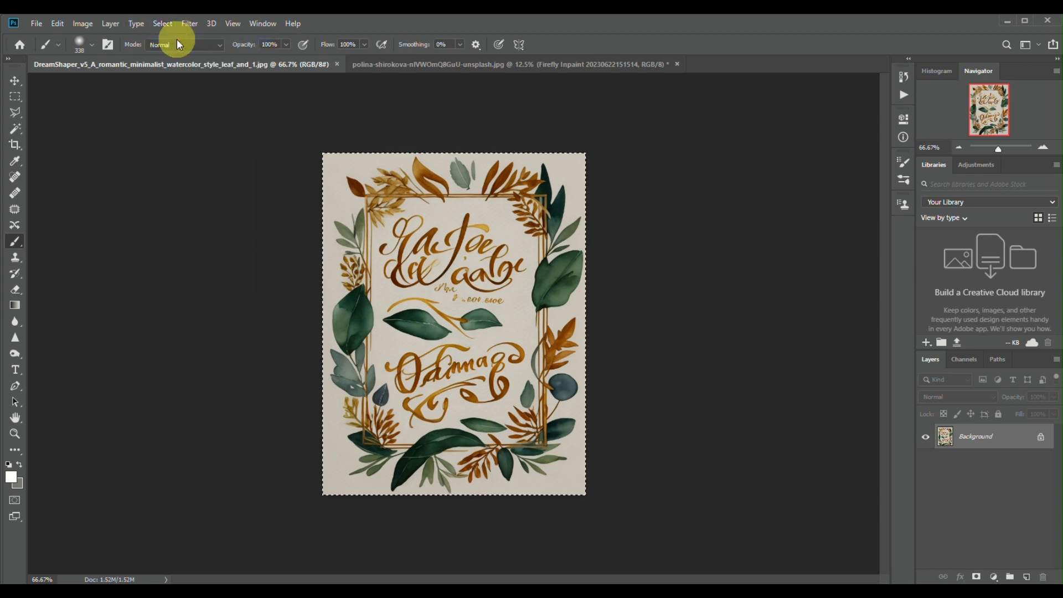
{"action": "left_click", "coordinate": [16, 83]}
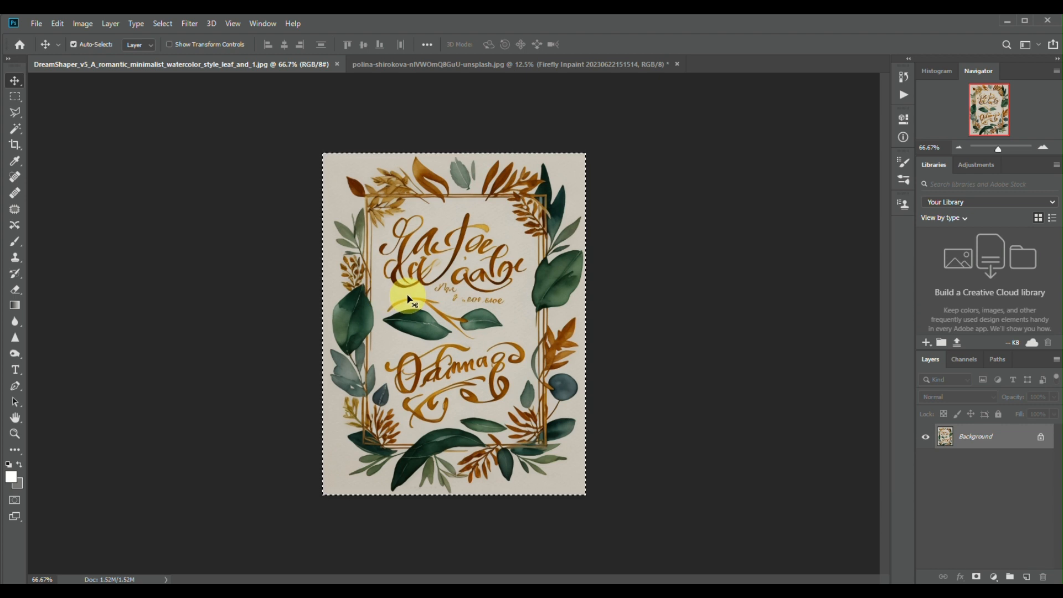
{"action": "left_click_drag", "start_coordinate": [409, 299], "coordinate": [448, 321]}
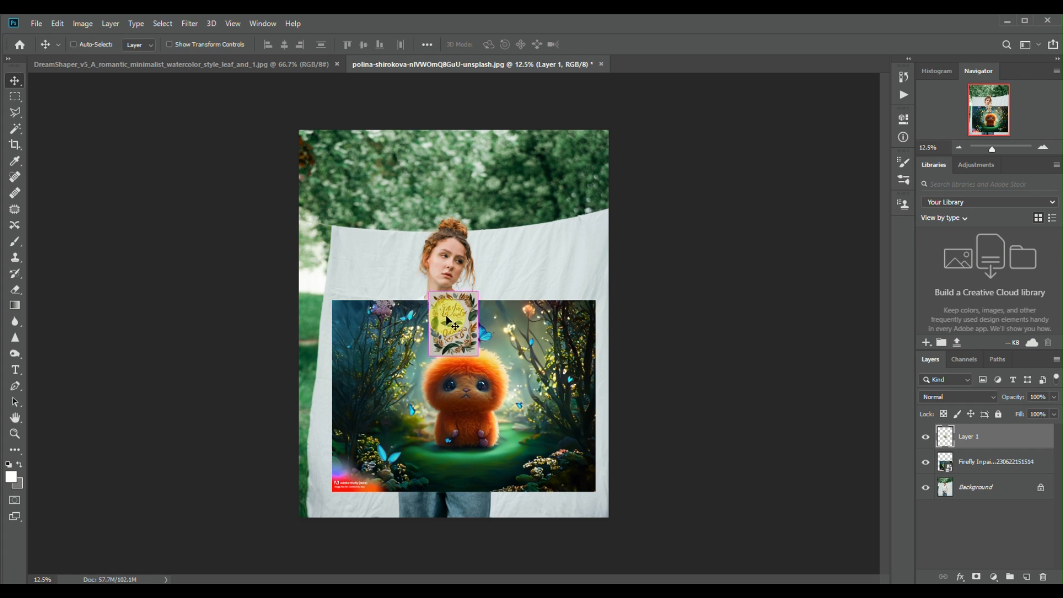
Step: Try to scale the copied leaf artwork to about 227% and move it beside the woman's head at the portrait's upper left
{"action": "key", "text": "ctrl+t"}
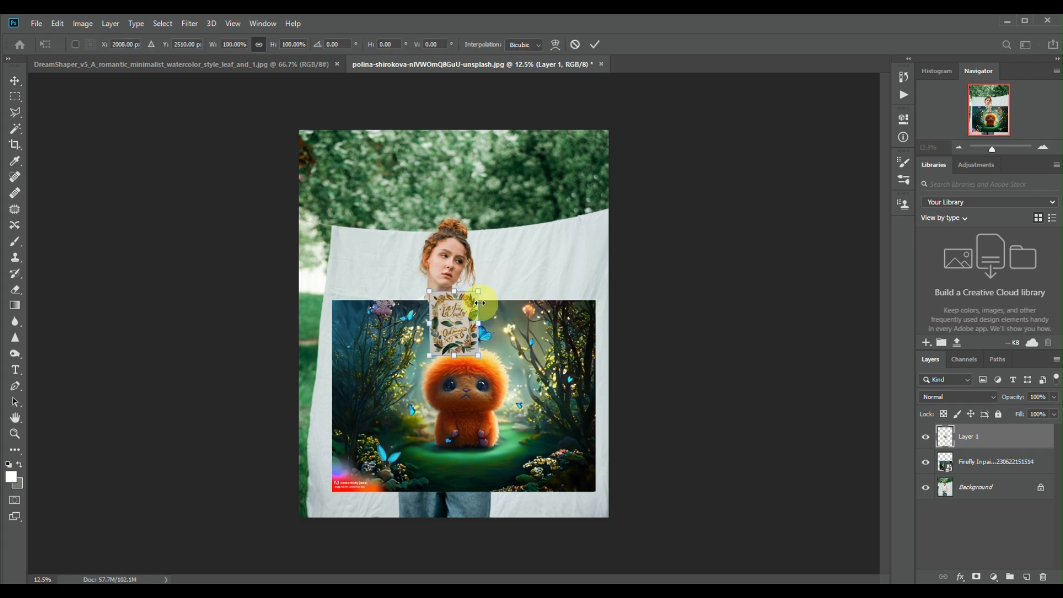
{"action": "left_click_drag", "start_coordinate": [479, 292], "coordinate": [571, 231]}
{"action": "left_click_drag", "start_coordinate": [499, 271], "coordinate": [387, 257]}
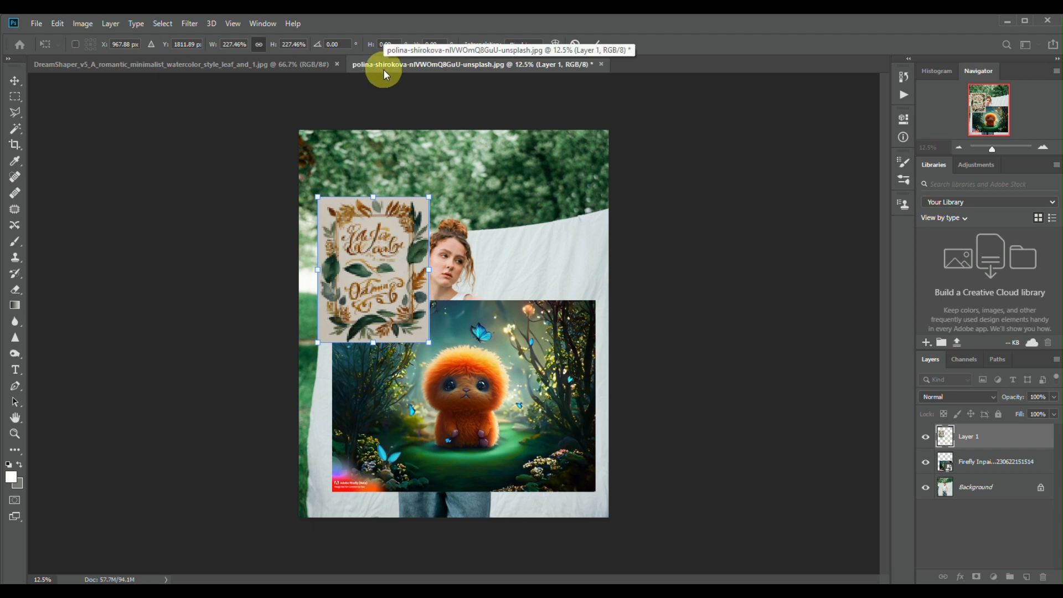
Step: Copy the selected leaf artwork into the portrait document a second time and move this copy above and right of the woman's head
{"action": "left_click", "coordinate": [258, 64]}
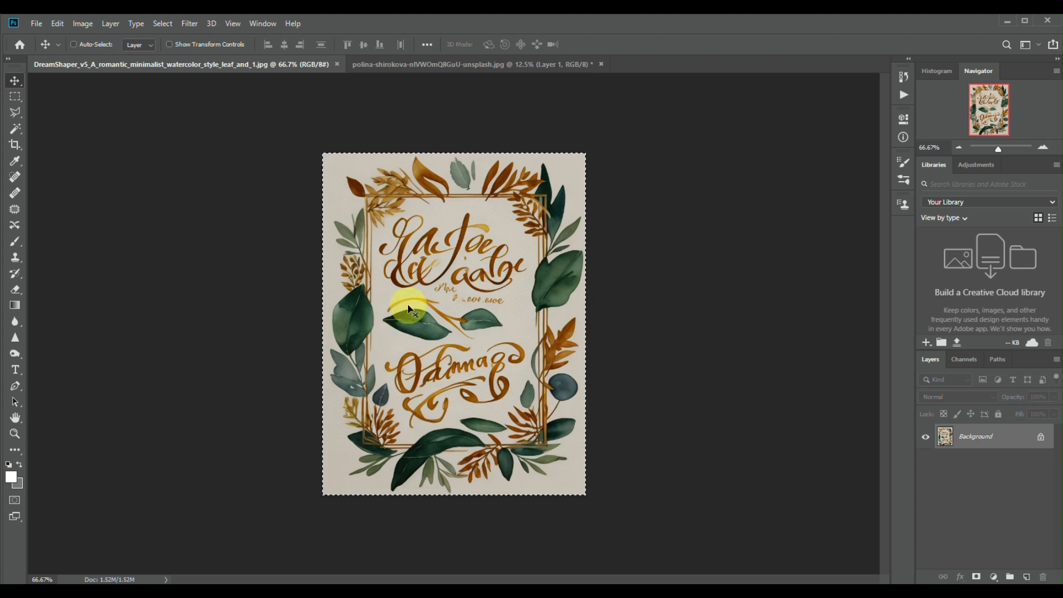
{"action": "left_click_drag", "start_coordinate": [408, 309], "coordinate": [475, 215]}
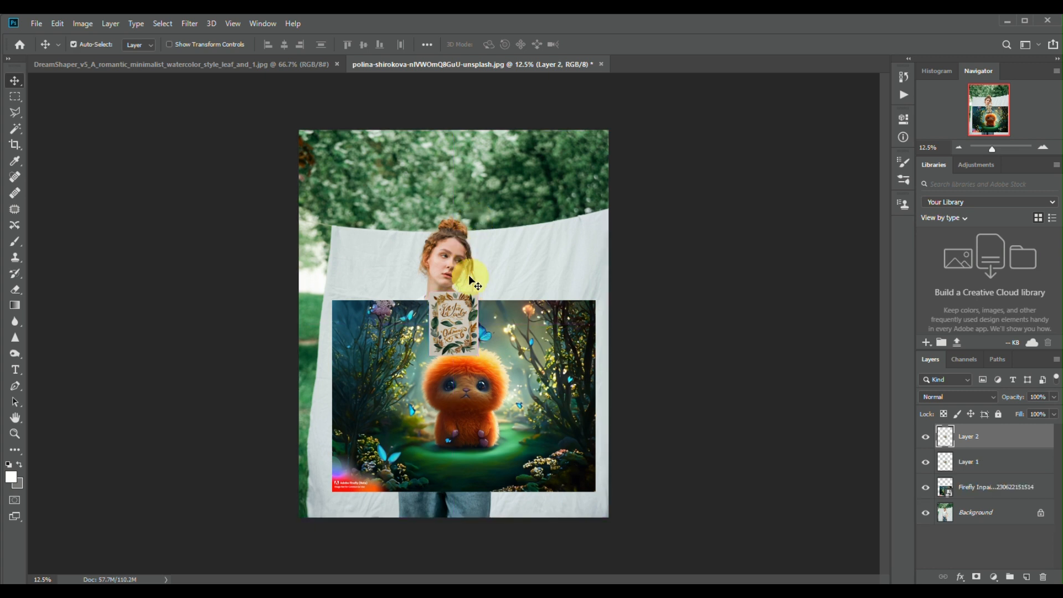
{"action": "left_click_drag", "start_coordinate": [451, 319], "coordinate": [506, 200]}
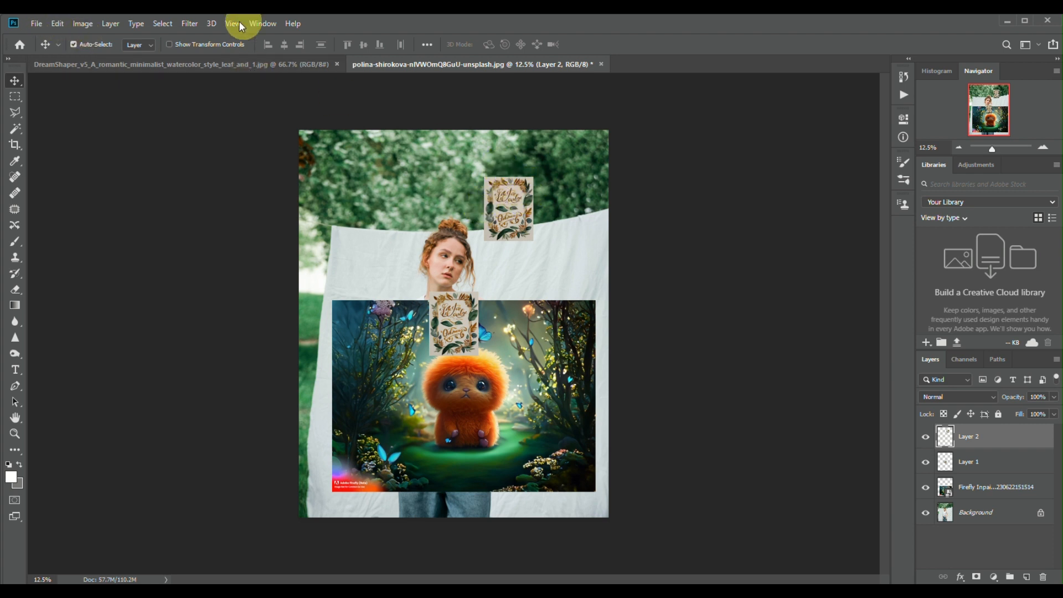
Step: Open Leonardo_Creative_A_stylized_cartoonlike_mockup_of_a_picture_f_0 from the Downloads folder as its own document
{"action": "left_click", "coordinate": [28, 22]}
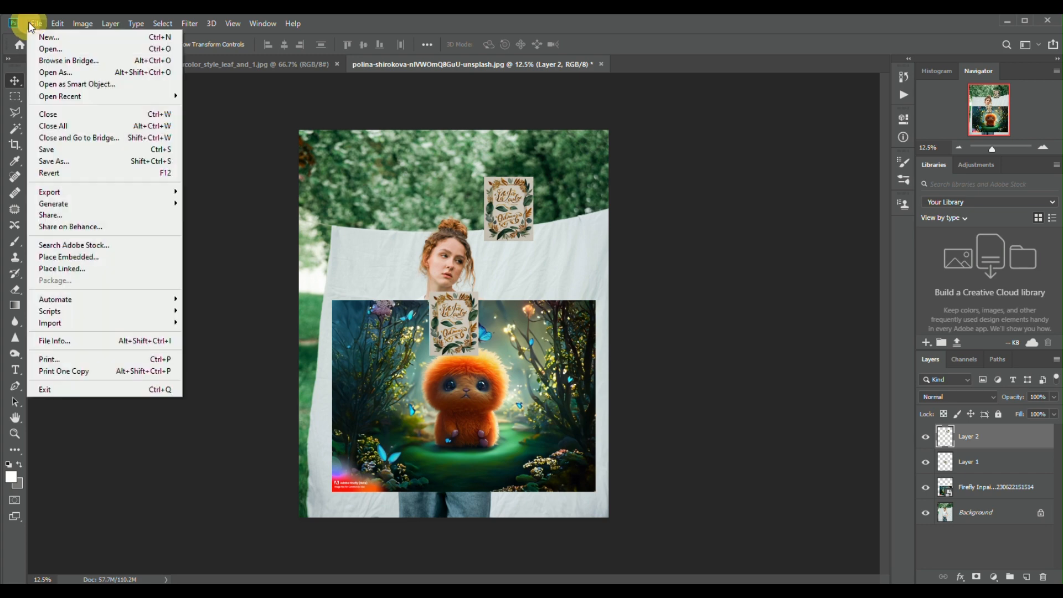
{"action": "left_click", "coordinate": [48, 49]}
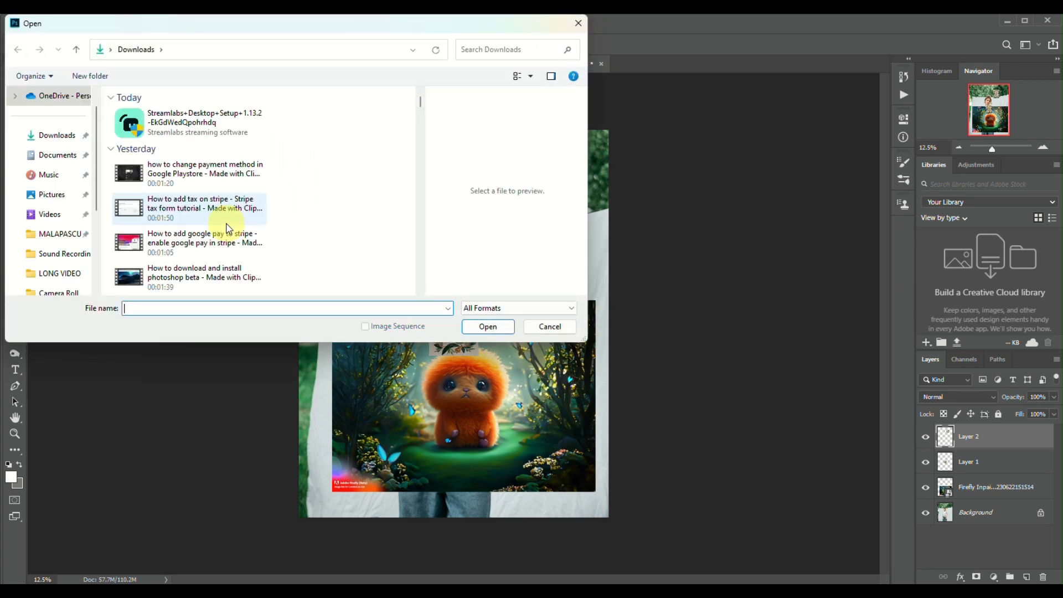
{"action": "scroll", "coordinate": [227, 228], "scroll_direction": "down", "scroll_amount": 5}
{"action": "scroll", "coordinate": [227, 228], "scroll_direction": "down", "scroll_amount": 10}
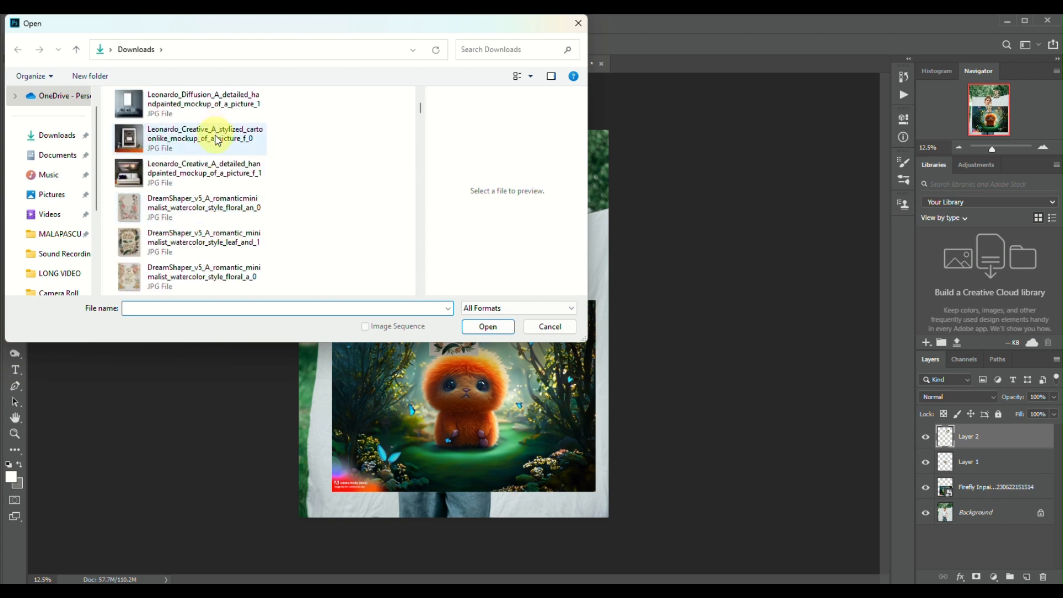
{"action": "left_click", "coordinate": [217, 140]}
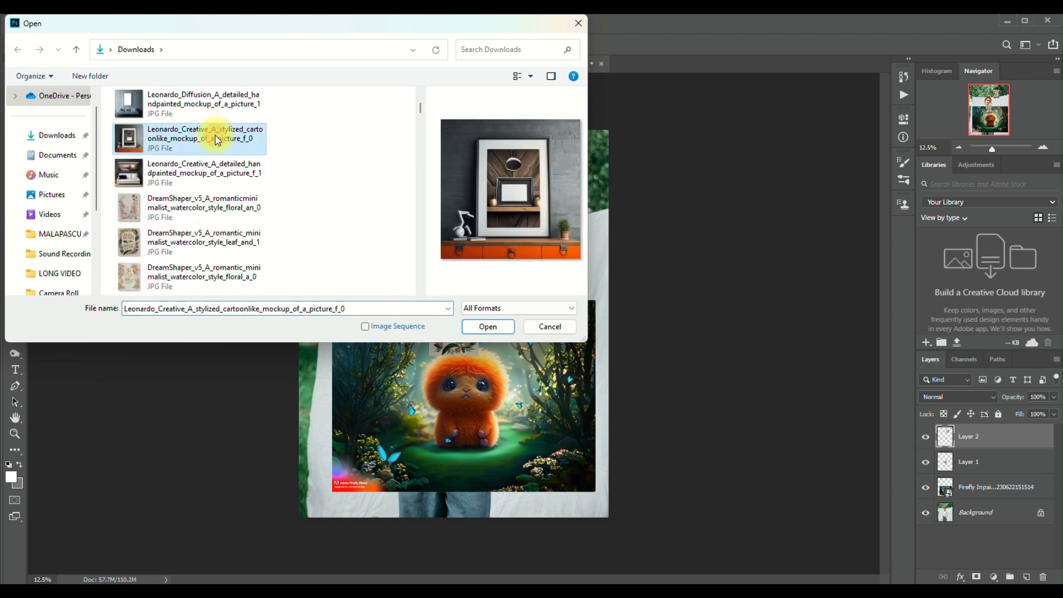
{"action": "left_click", "coordinate": [494, 330]}
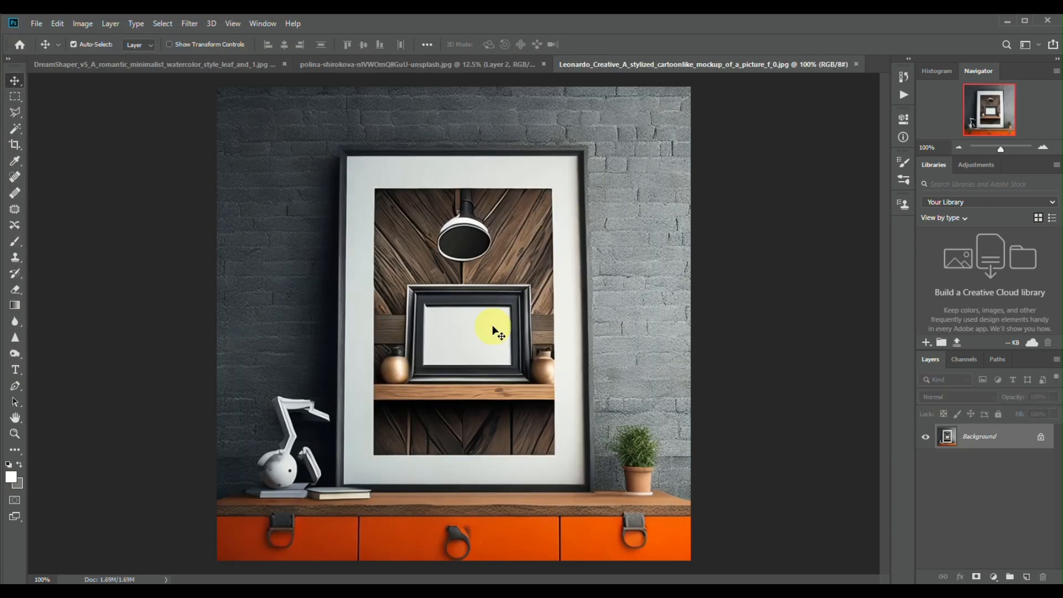
Step: Select the entire picture-frame mockup image, copy it and paste it into the portrait document
{"action": "left_click", "coordinate": [163, 24]}
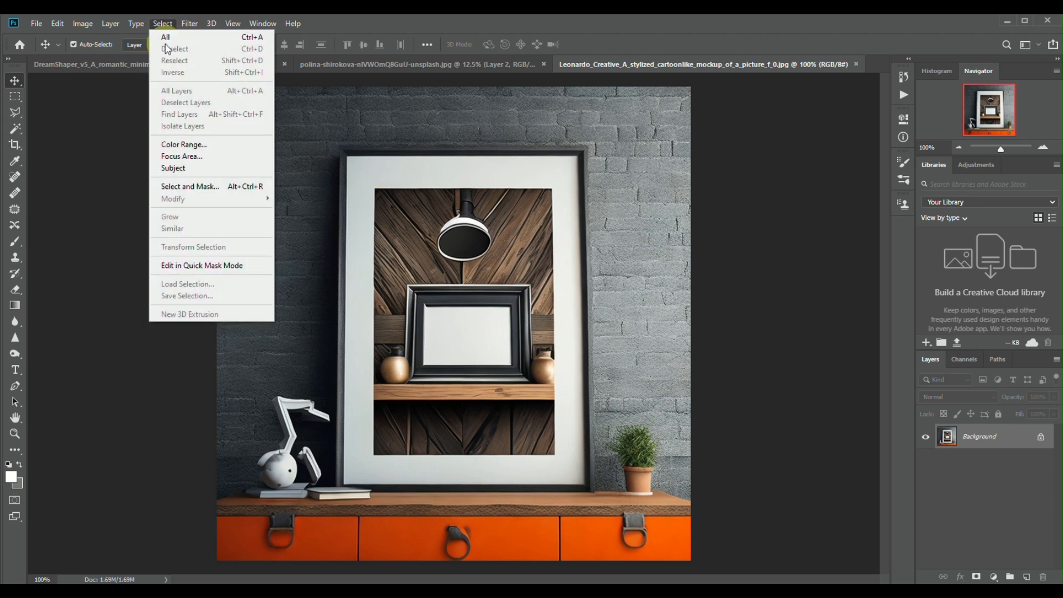
{"action": "left_click", "coordinate": [165, 37]}
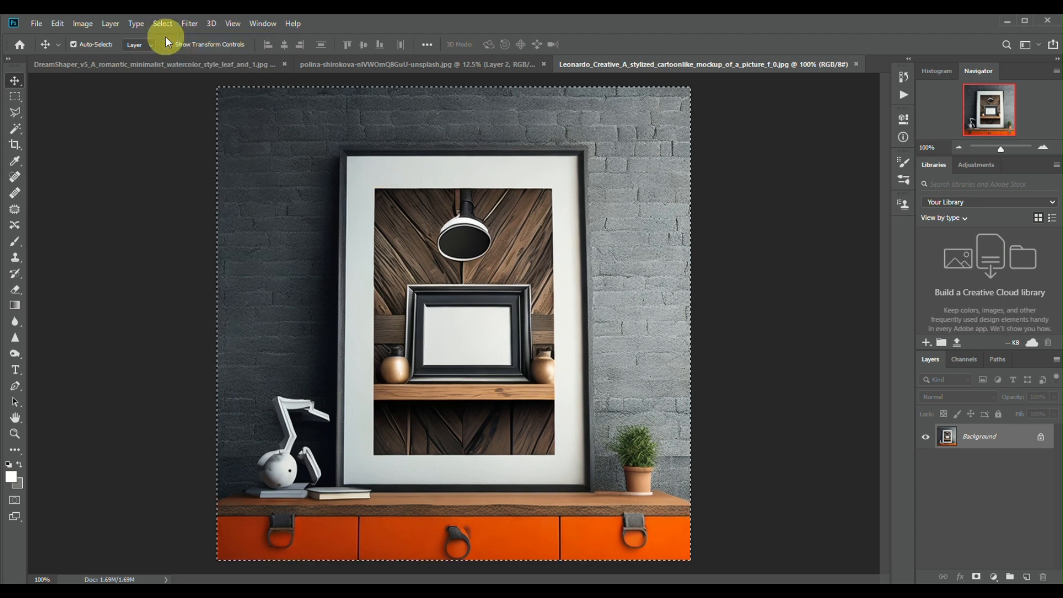
{"action": "left_click", "coordinate": [423, 57]}
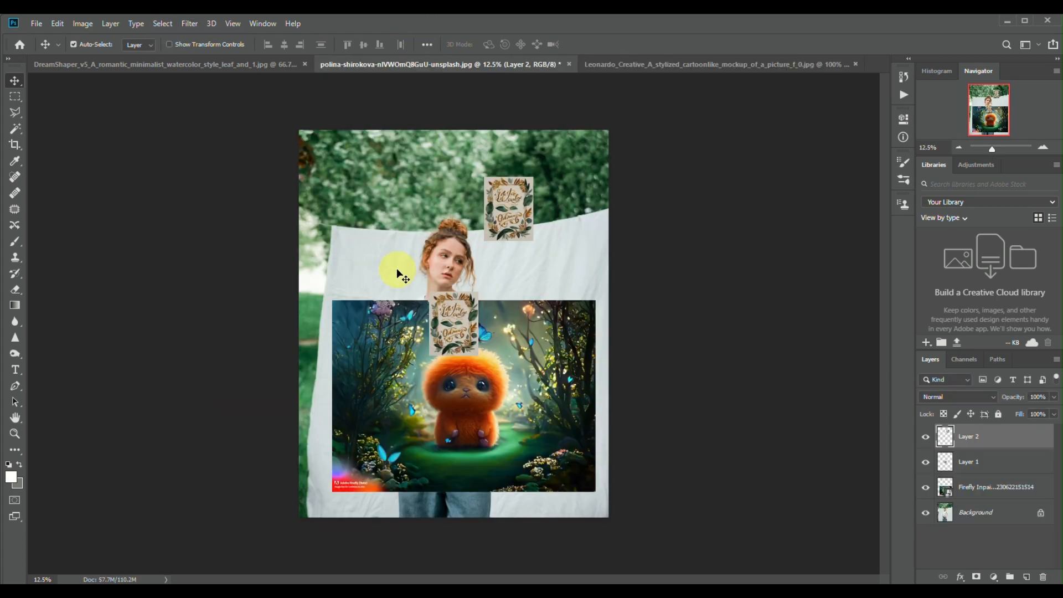
{"action": "key", "text": "ctrl+v"}
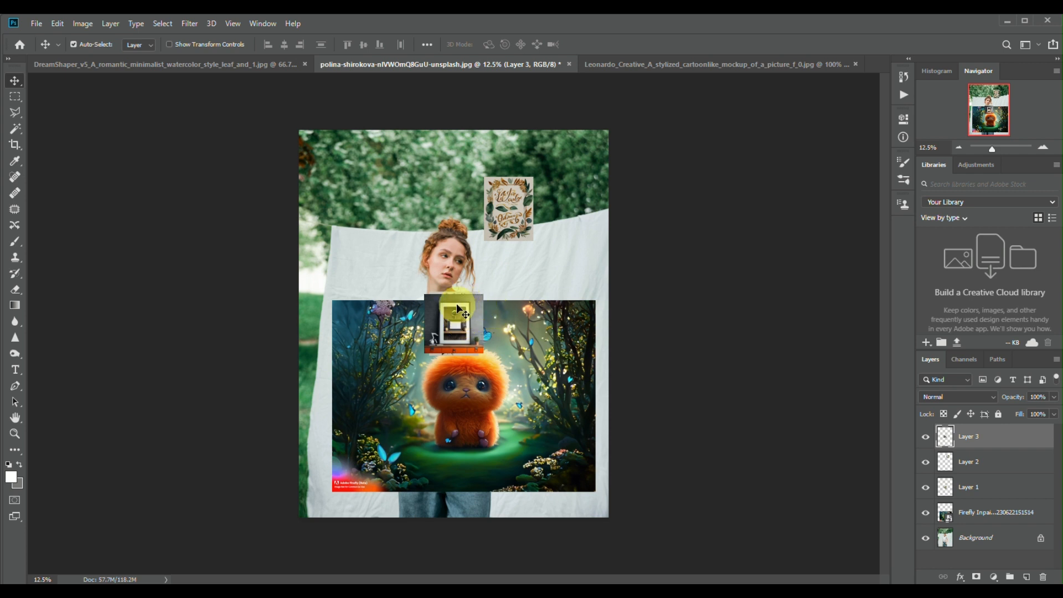
Step: Try to scale the pasted frame mockup to about 262% and move it over the portrait's lower-left area
{"action": "key", "text": "ctrl+t"}
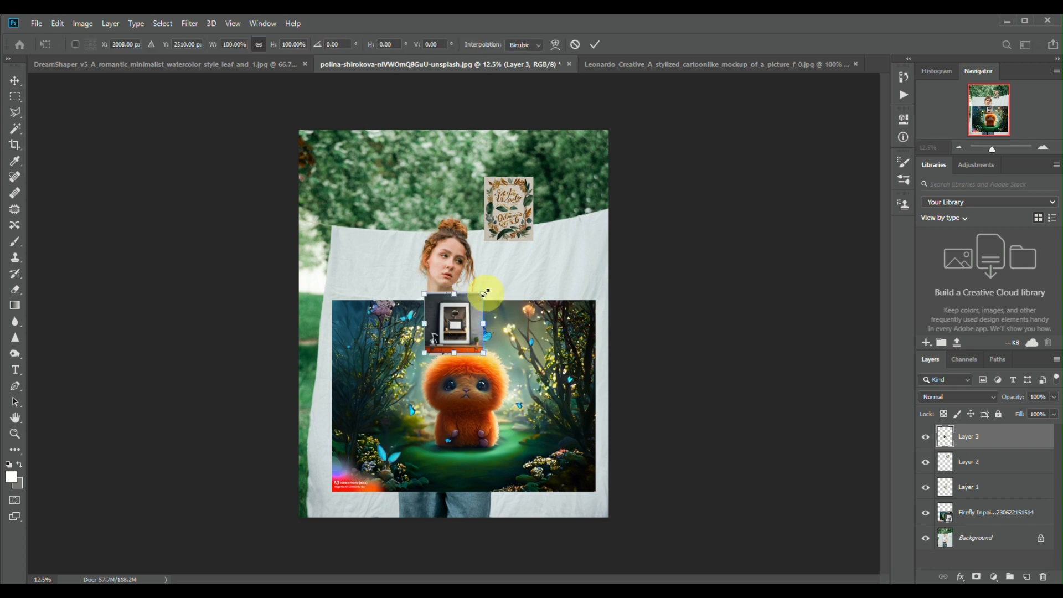
{"action": "left_click_drag", "start_coordinate": [586, 202], "coordinate": [585, 199]}
{"action": "left_click_drag", "start_coordinate": [520, 253], "coordinate": [381, 371]}
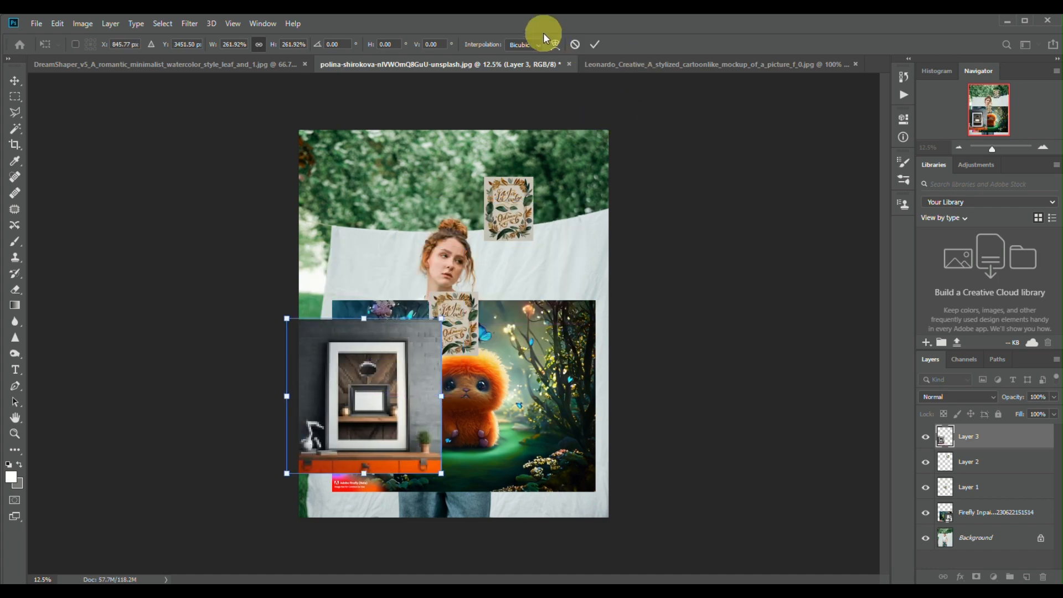
Step: Duplicate the background layer in the frame mockup document and copy the duplicate into the portrait, just right of the pasted mockup
{"action": "left_click", "coordinate": [603, 62]}
{"action": "key", "text": "ctrl+a"}
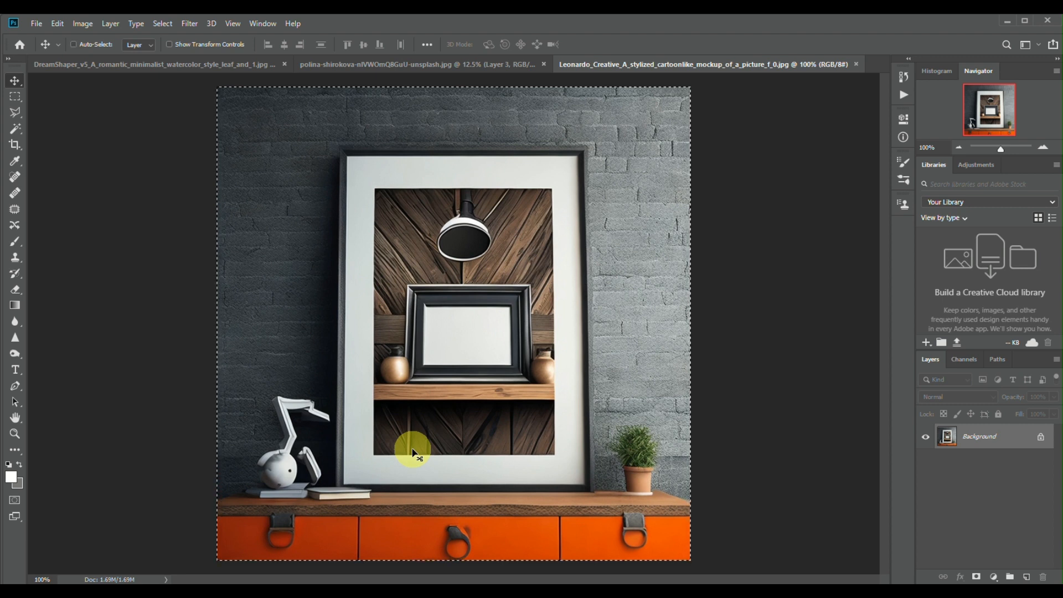
{"action": "right_click", "coordinate": [1005, 443]}
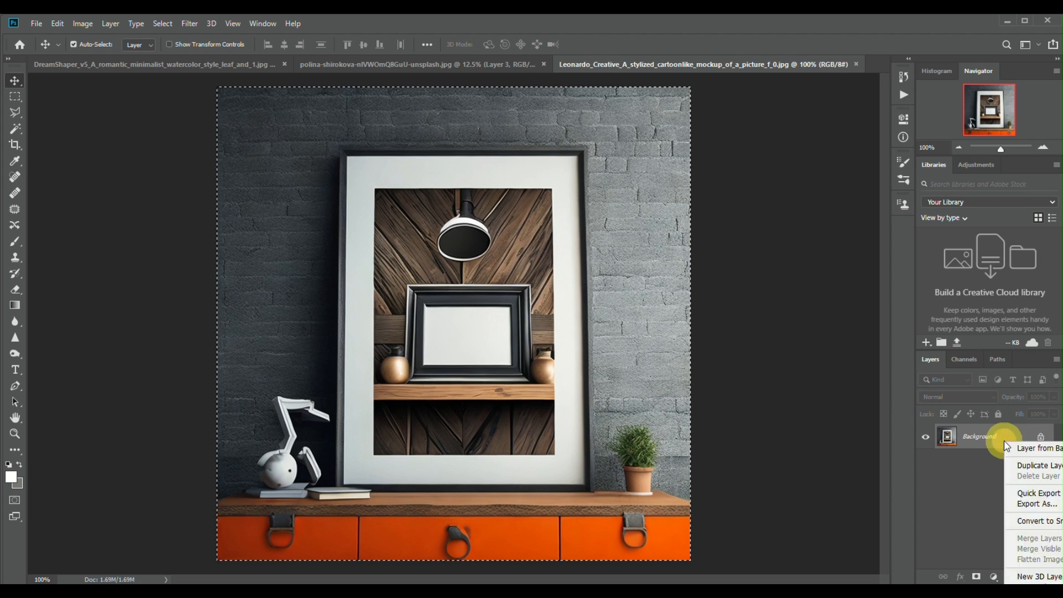
{"action": "left_click", "coordinate": [1036, 464]}
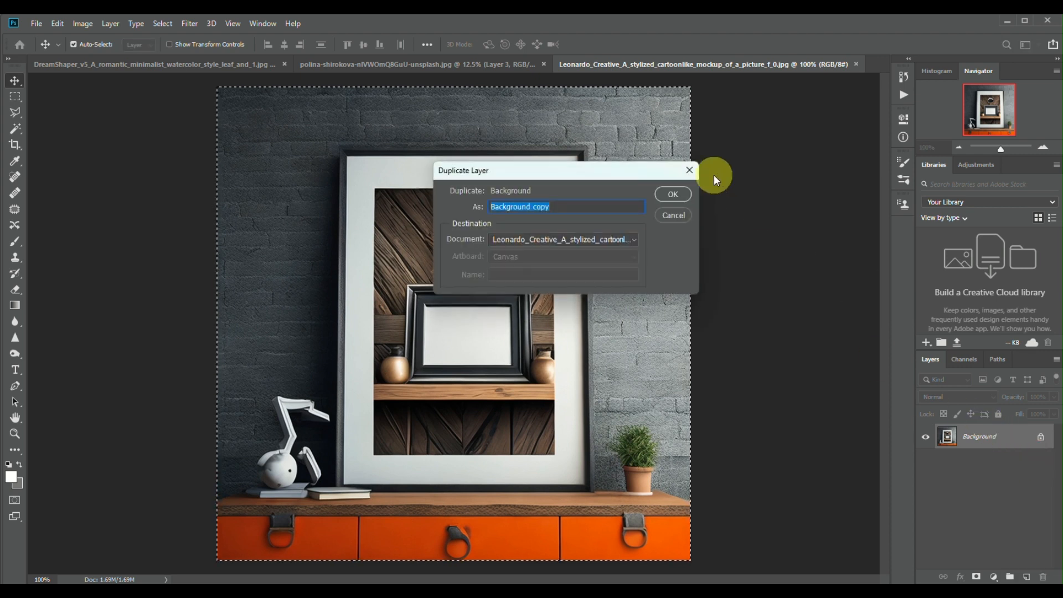
{"action": "left_click", "coordinate": [686, 191]}
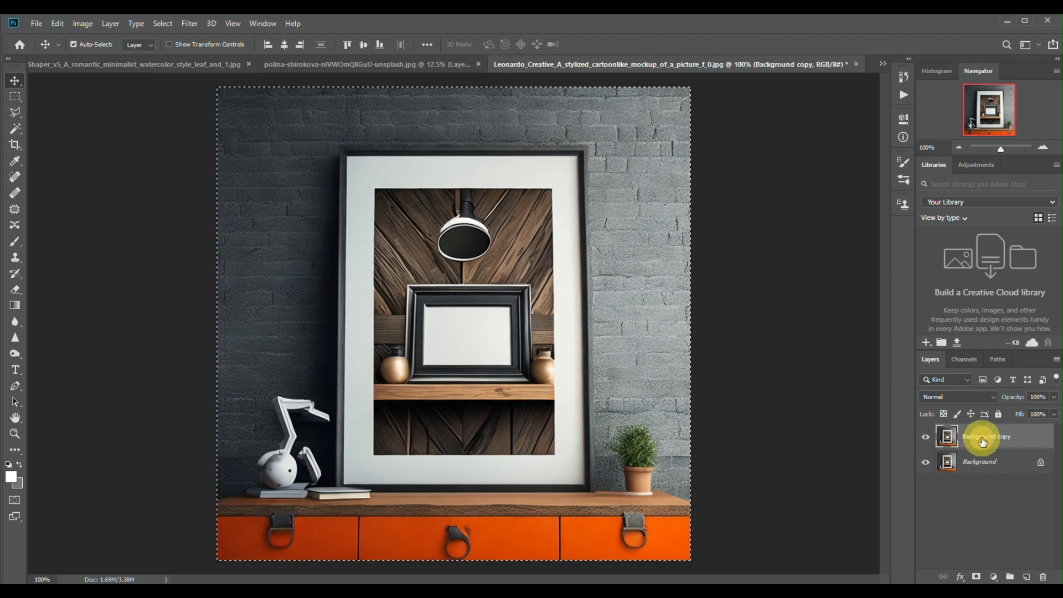
{"action": "left_click_drag", "start_coordinate": [983, 442], "coordinate": [511, 317]}
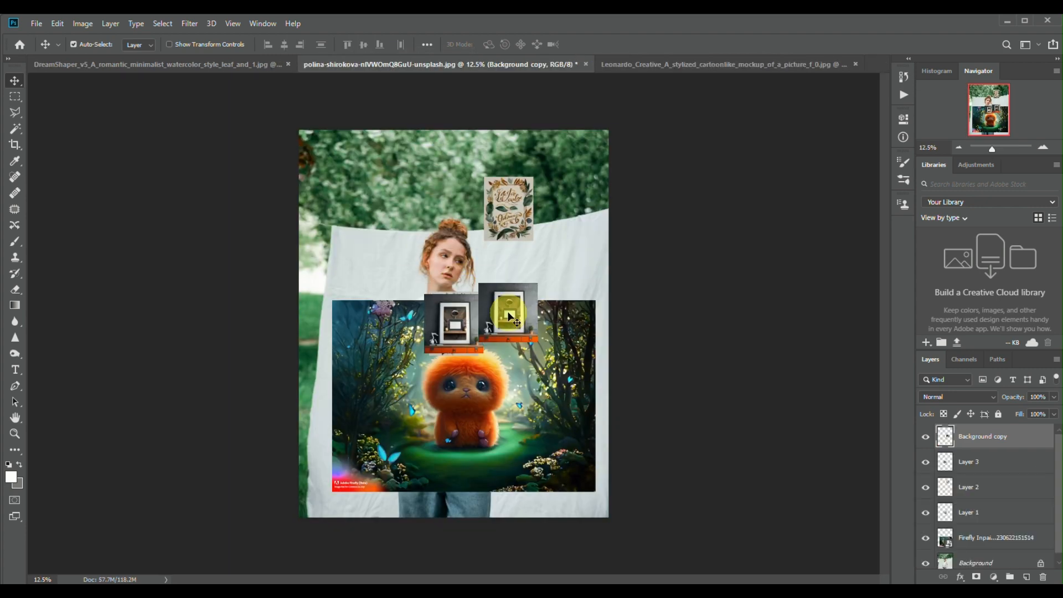